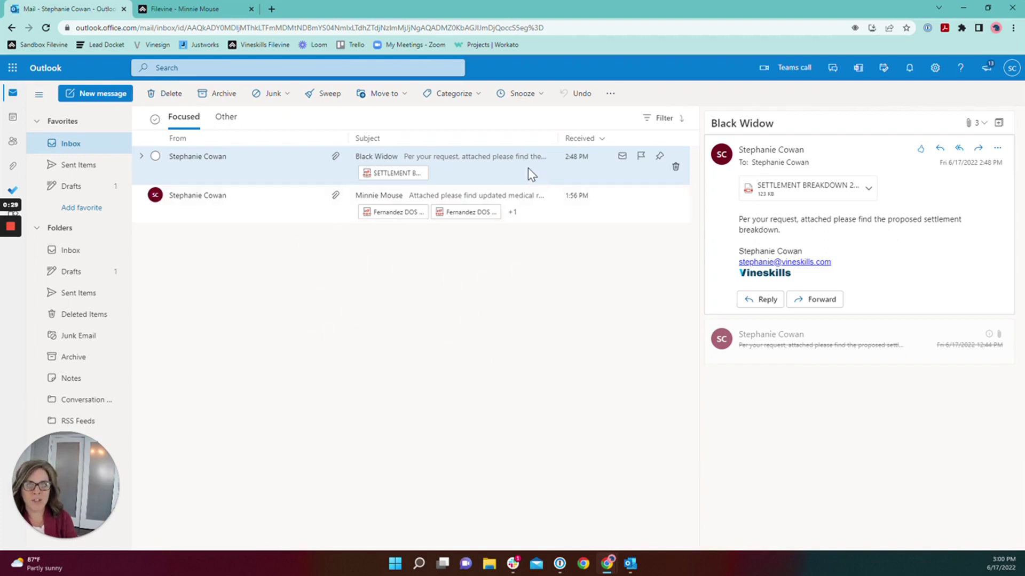
Open the Minnie Mouse email and bring up its More actions menu
left_click(261, 209)
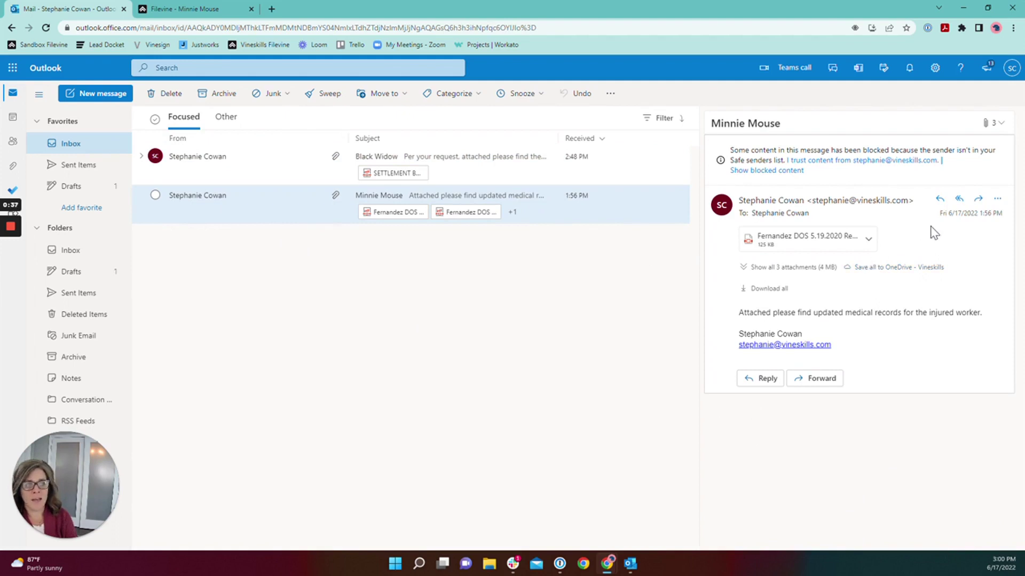
left_click(997, 205)
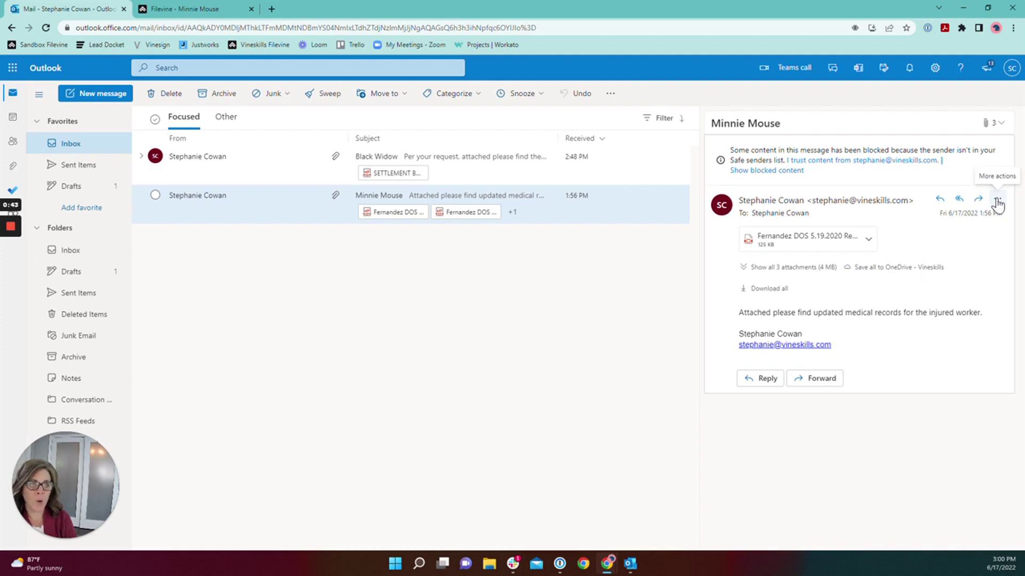
left_click(997, 203)
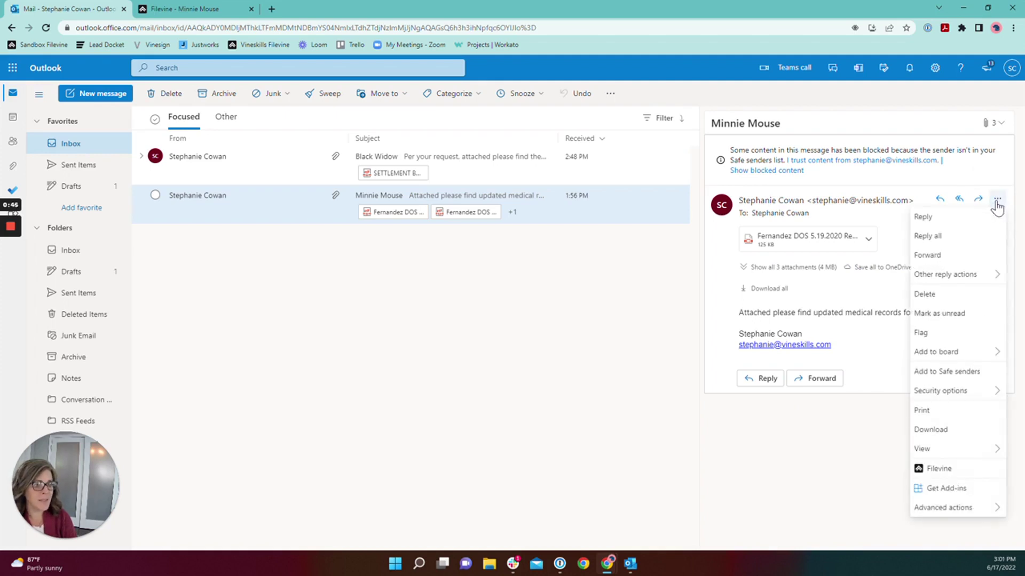
Launch the Filevine add-in and link the email to the Minnie Mouse project
left_click(941, 470)
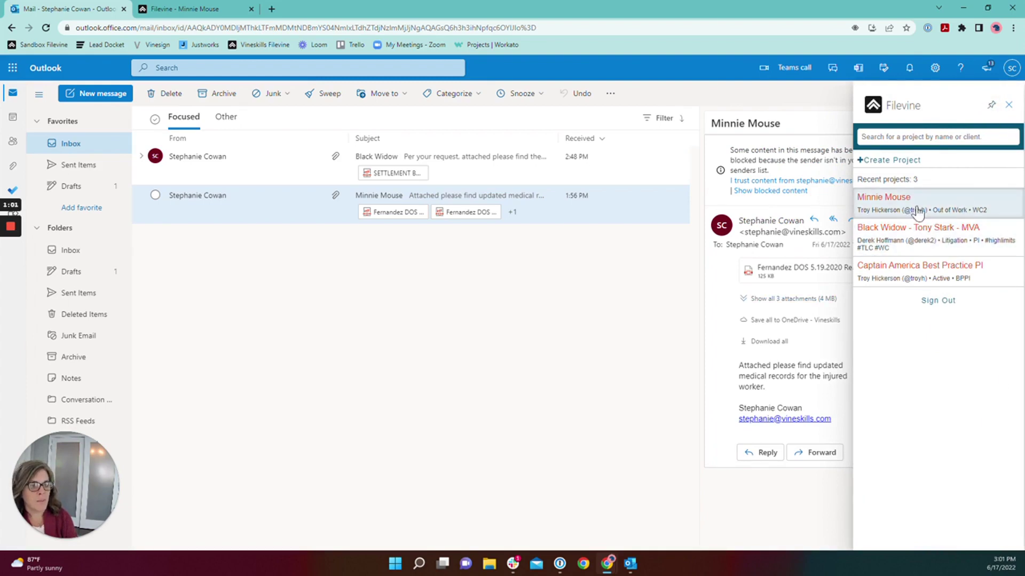
left_click(883, 199)
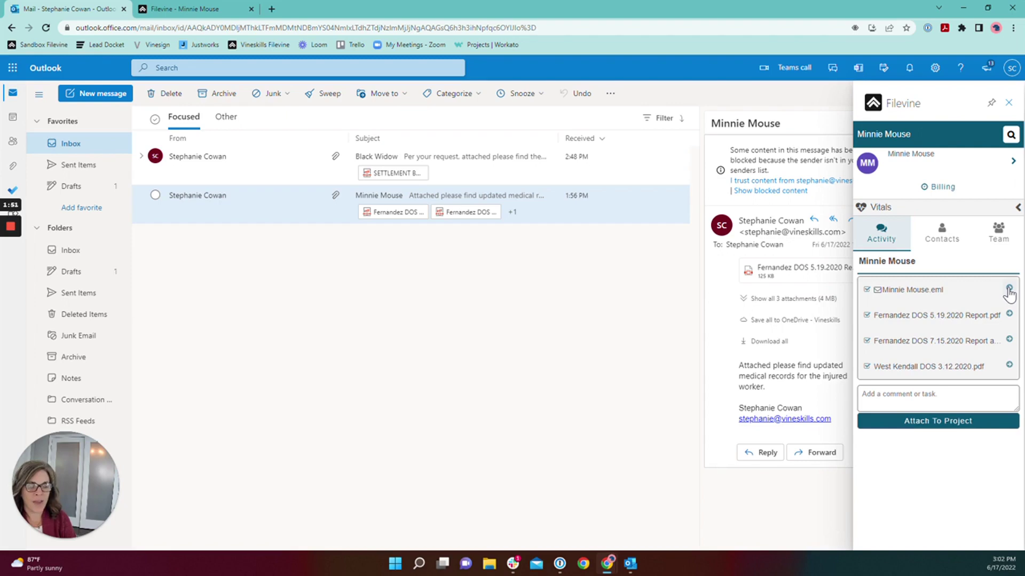
Rename Minnie Mouse.eml to 'EM from Client re Updated Meds' and save the new name
left_click(1009, 291)
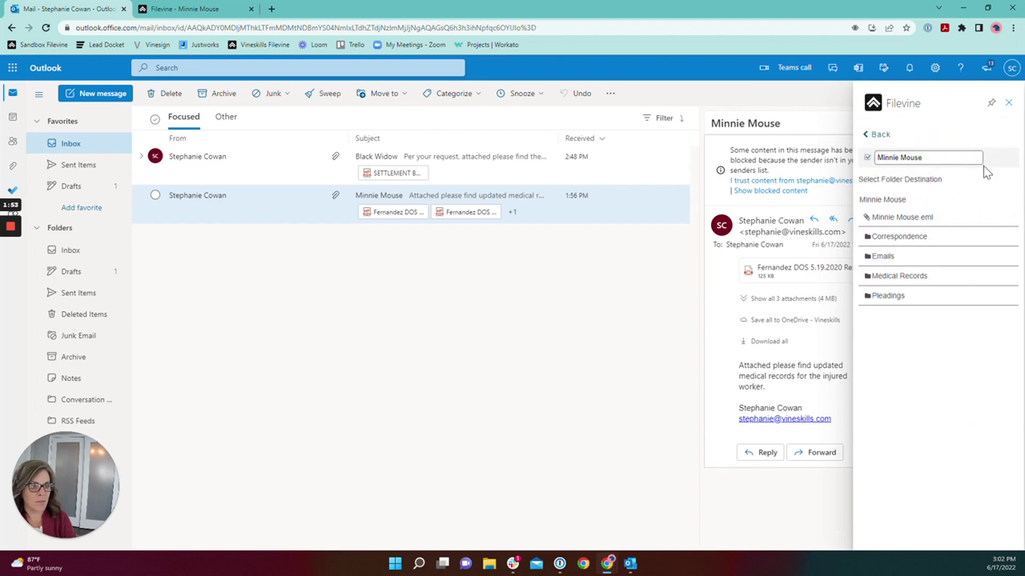
left_click_drag(922, 157, 878, 159)
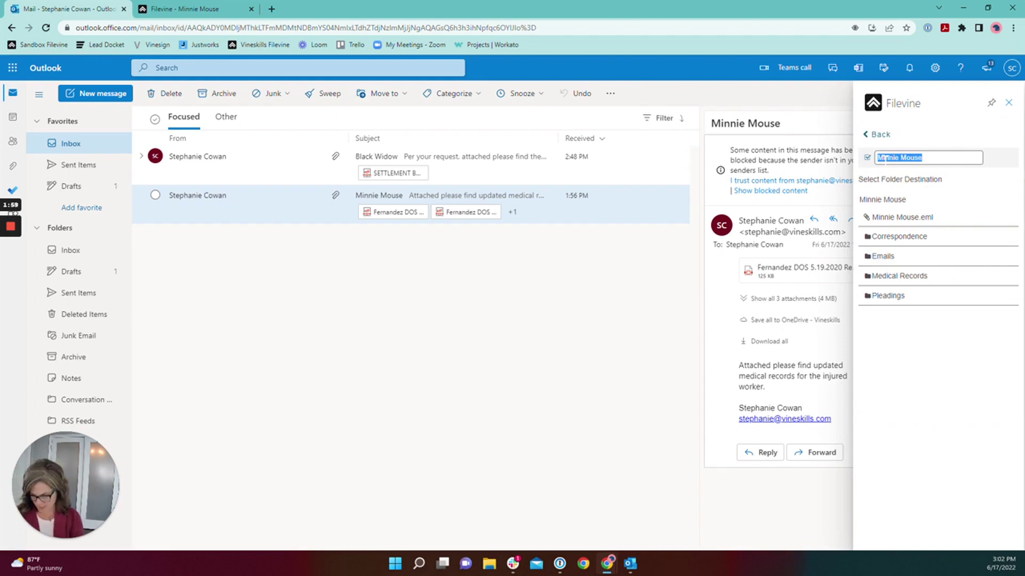
type("Eli from c")
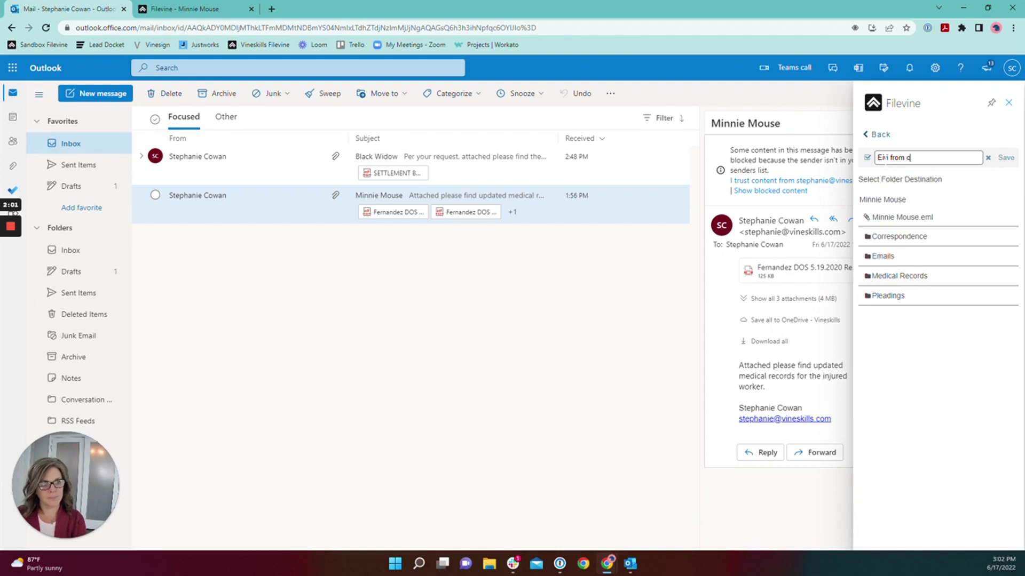
key("BackSpace")
type("Cloien")
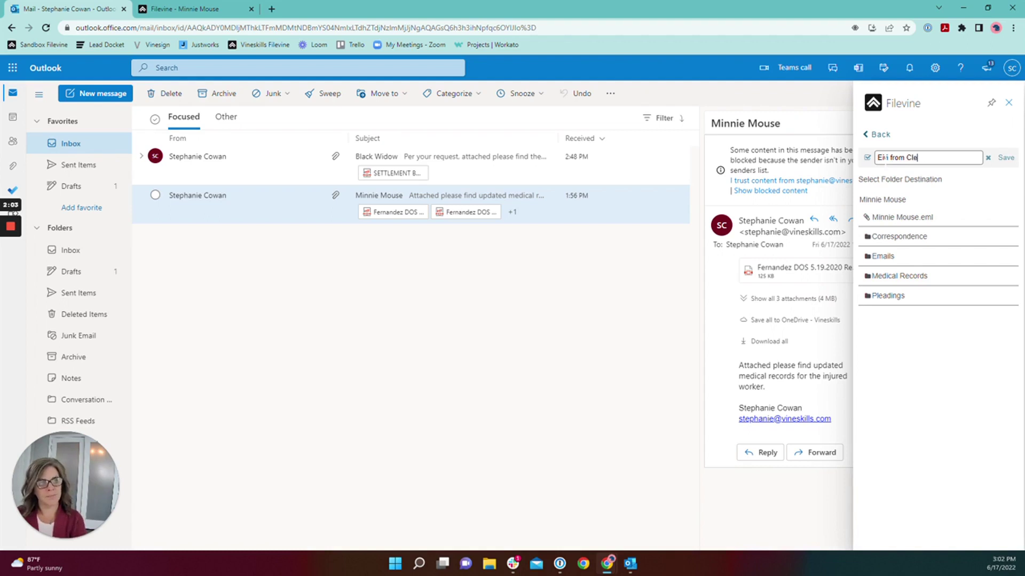
key("BackSpace")
key("BackSpace")
key("BackSpace")
key("BackSpace")
type("ient re")
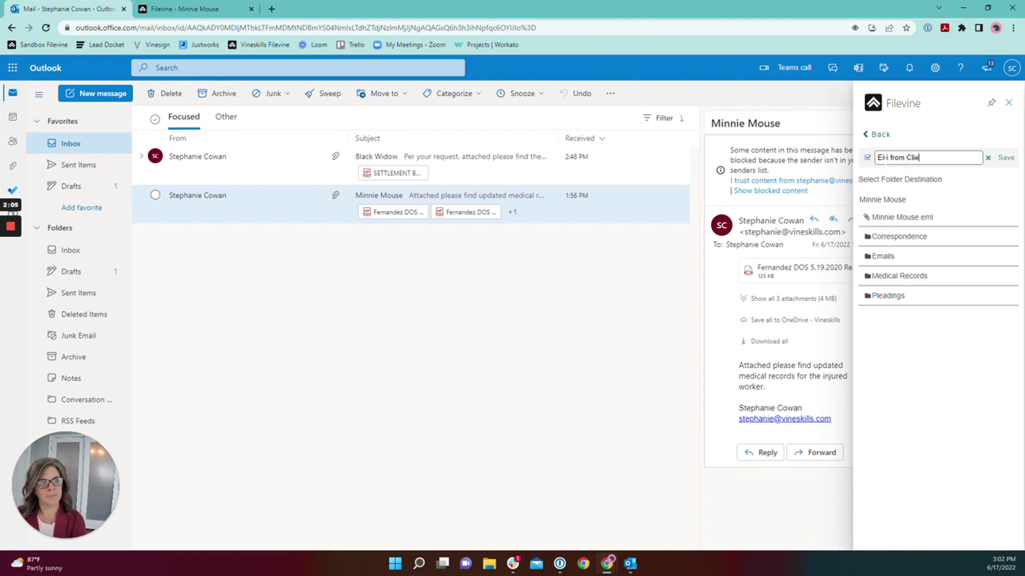
type(" U")
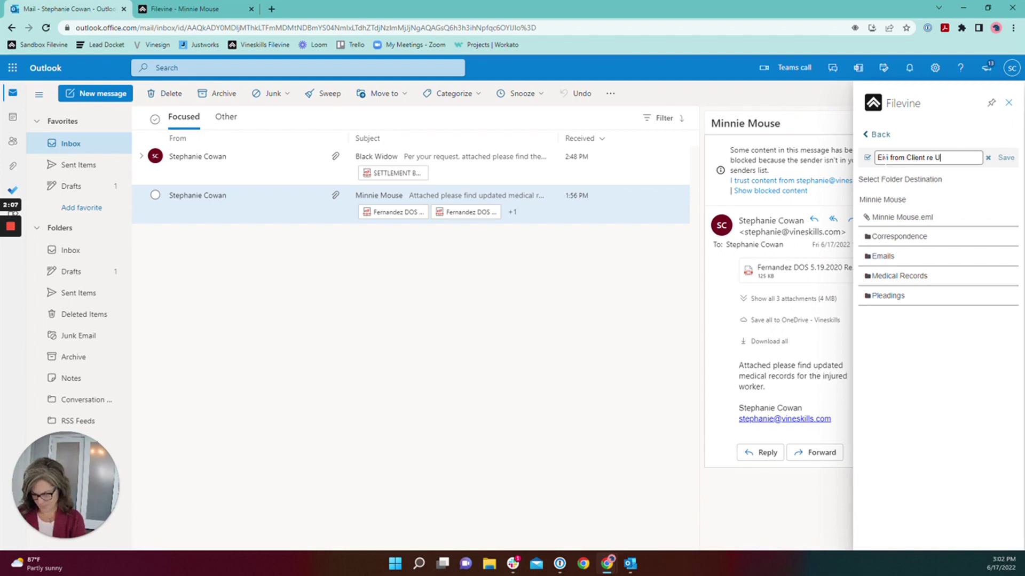
type("pdated Meds")
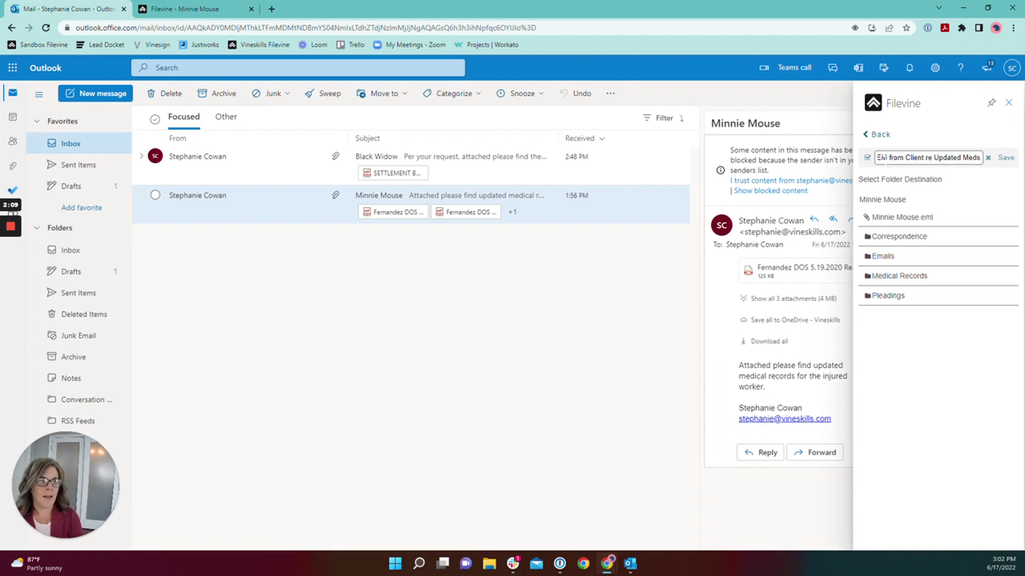
left_click(1004, 158)
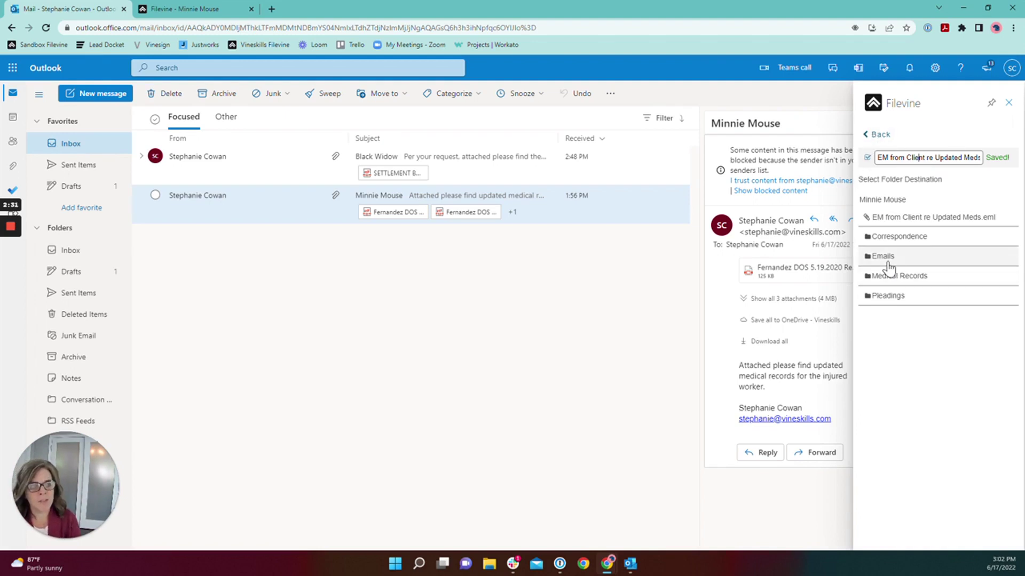
Set Emails as the renamed email's destination folder and return to the project items
left_click(884, 257)
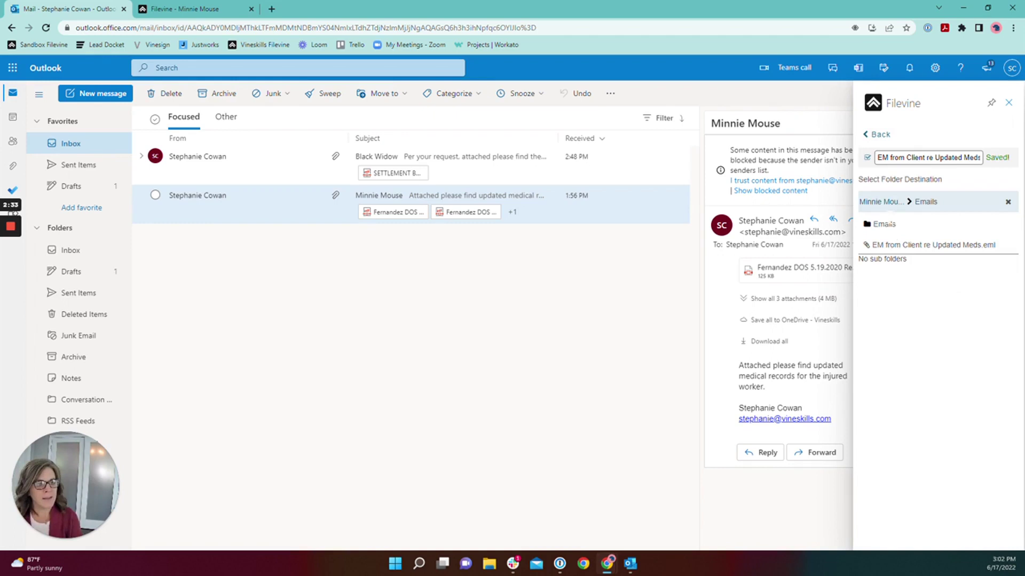
left_click(881, 138)
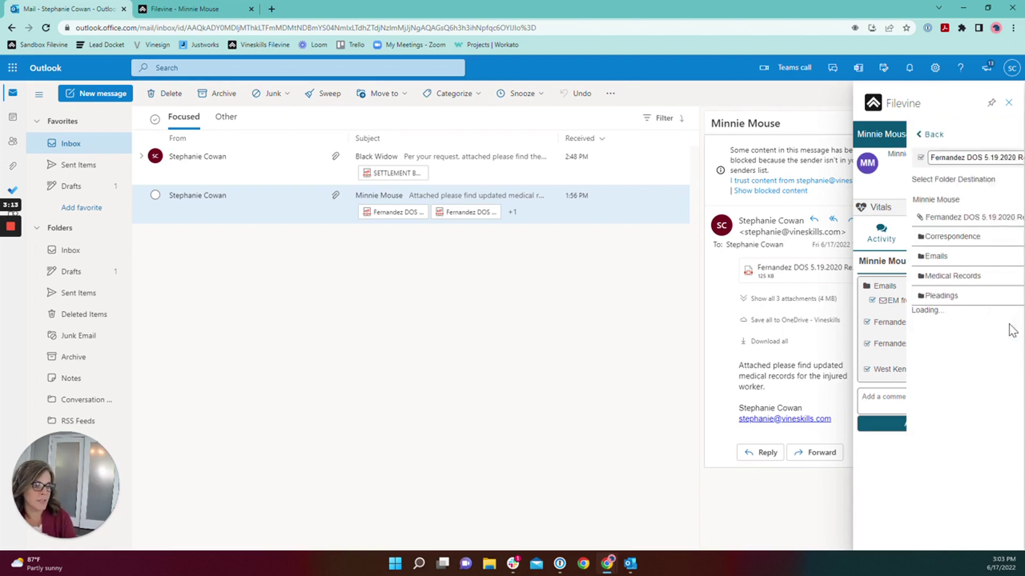
Send the 5.19.2020, 7.15.2020 and West Kendall report PDFs to Medical Records
left_click(886, 277)
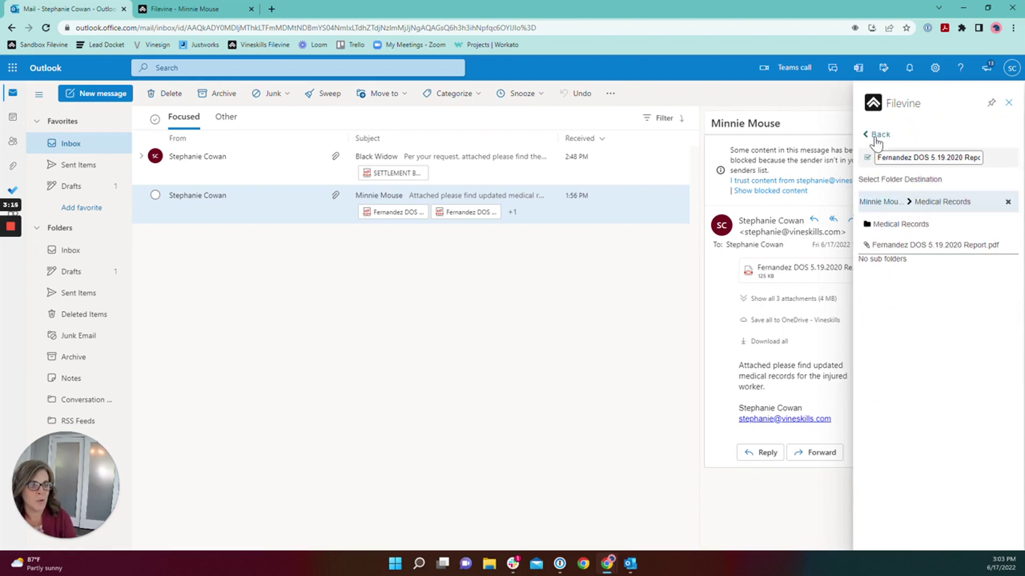
left_click(878, 136)
left_click(1006, 359)
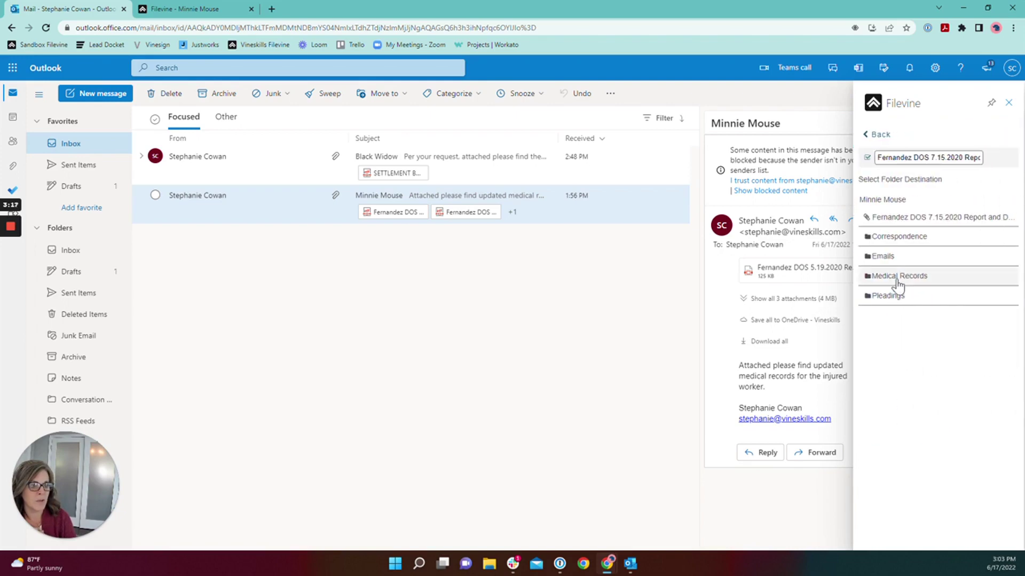
left_click(898, 282)
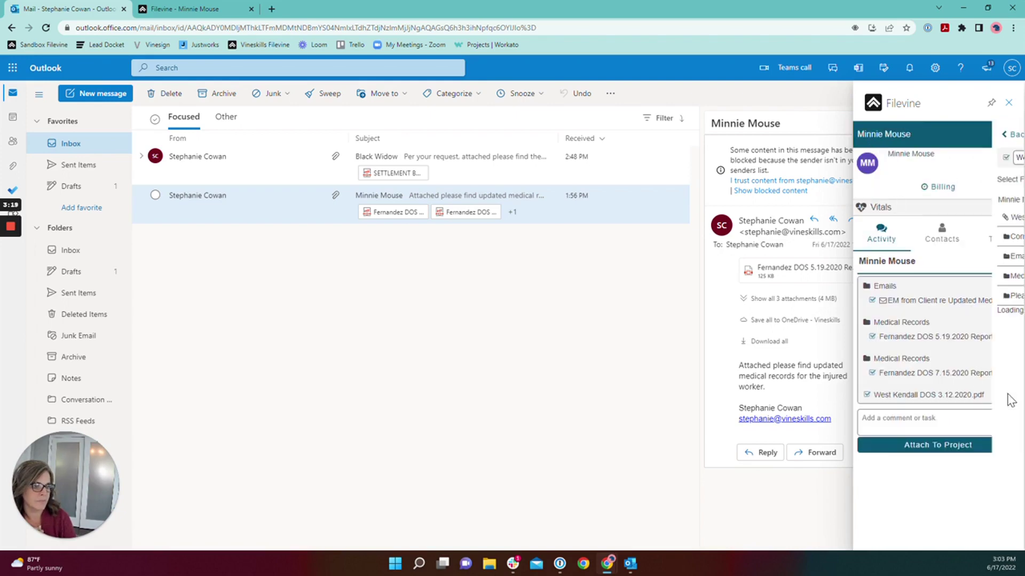
left_click(889, 277)
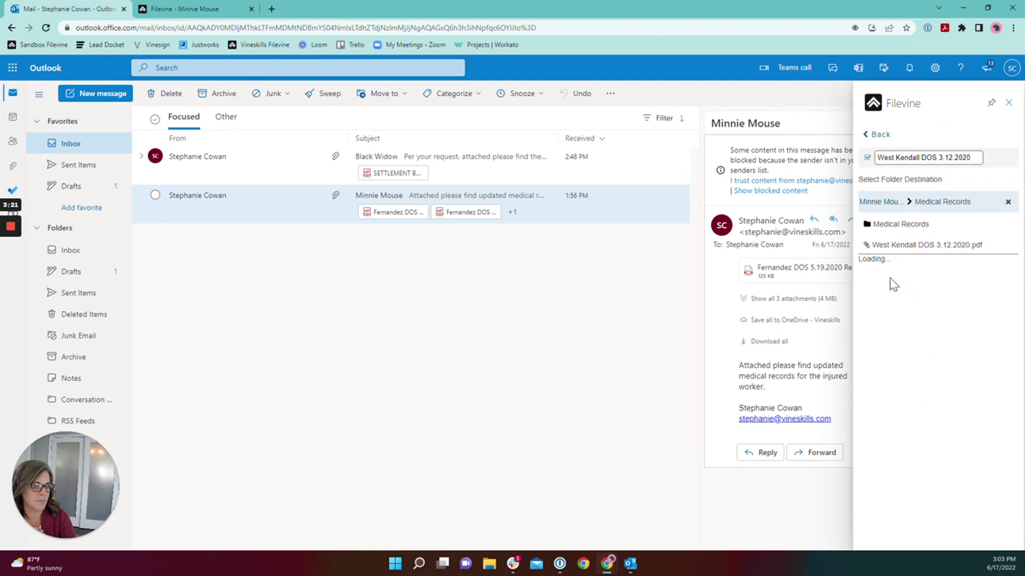
left_click(878, 135)
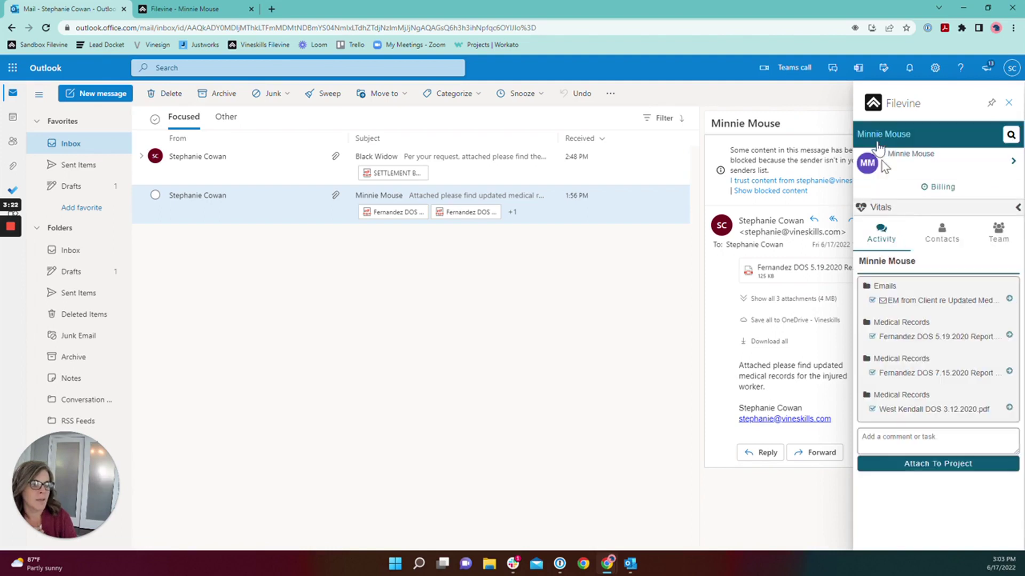
left_click(940, 467)
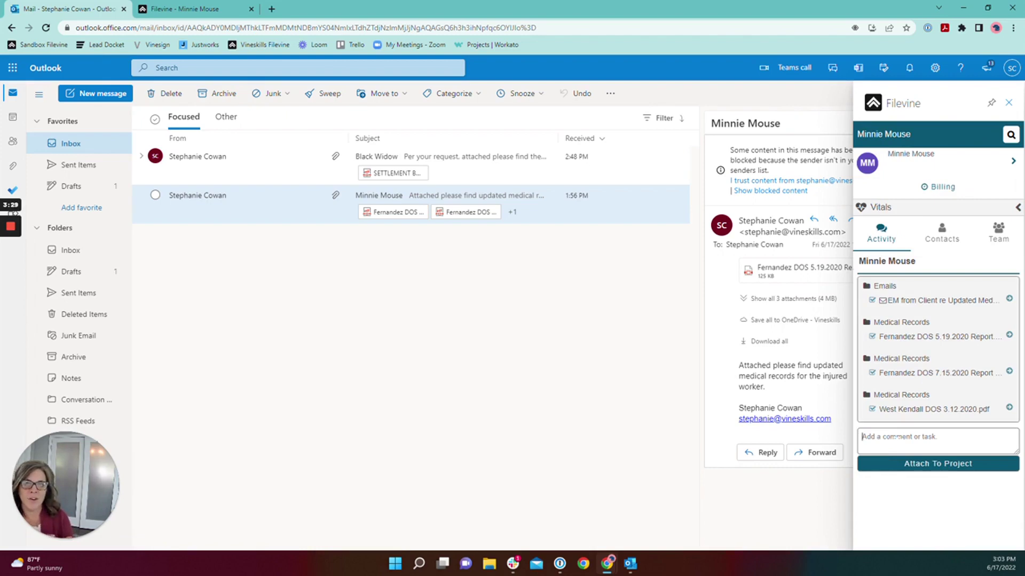
Start a project comment and mention the teammate being assigned the task
left_click(898, 436)
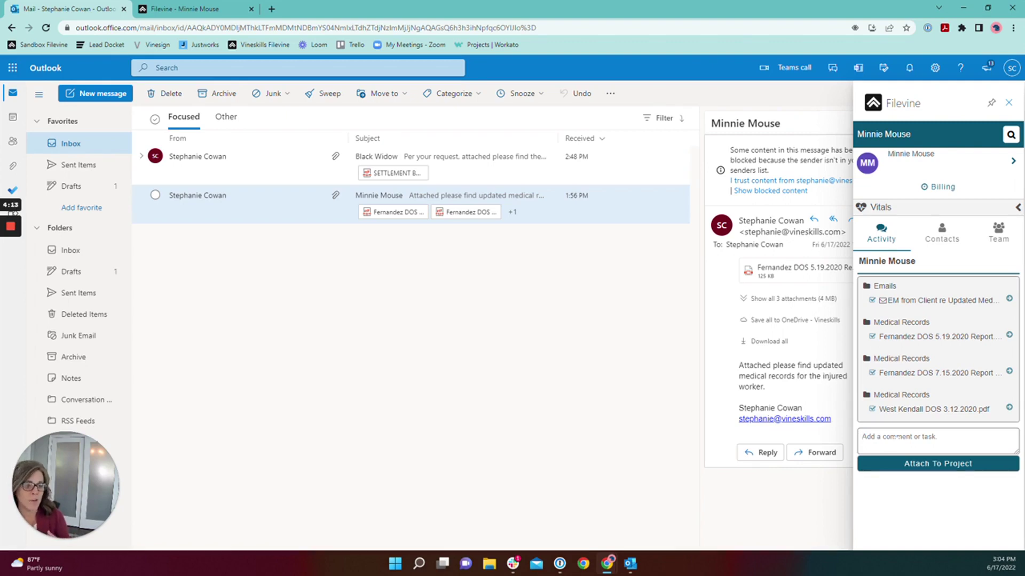
type("@je")
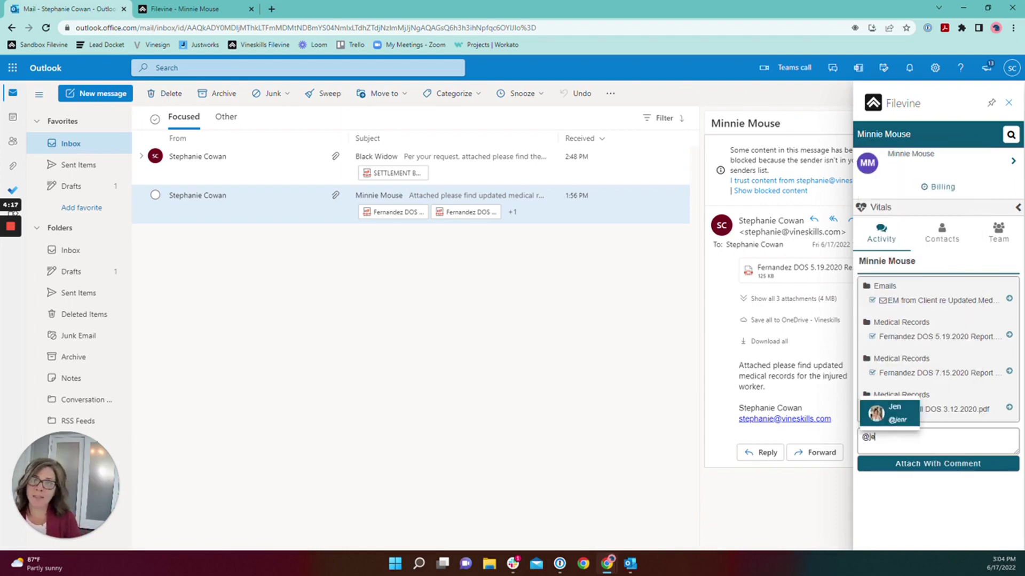
key("BackSpace")
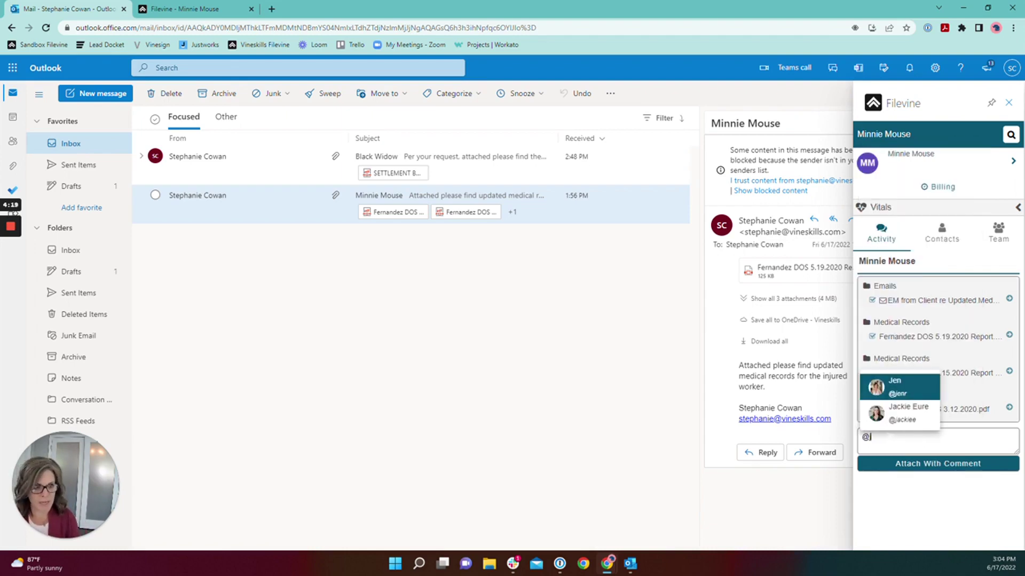
left_click(901, 387)
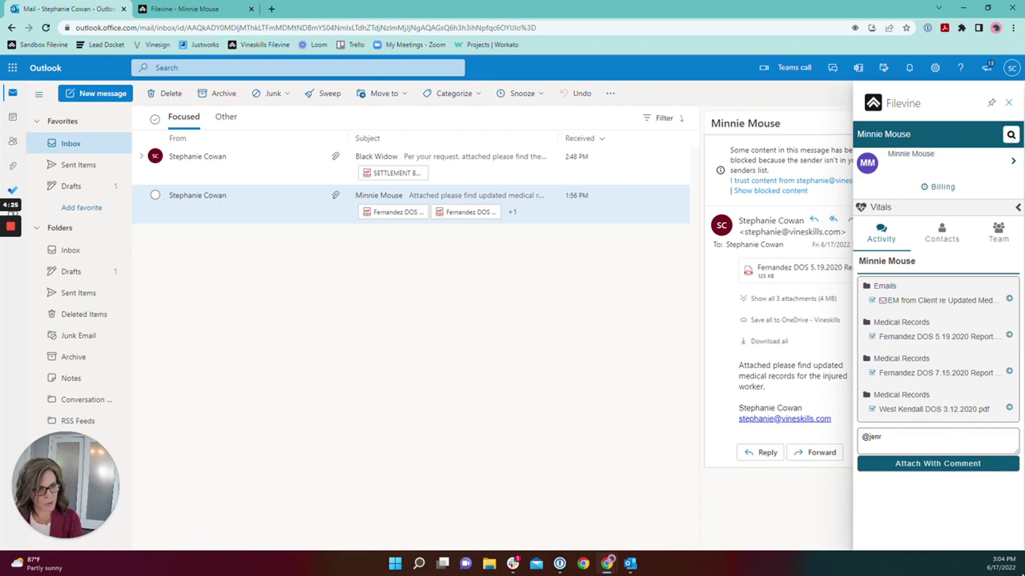
Add 'missing DOS 1/3/2022 please get', tag a second teammate, and set it due Tuesday
type("mis")
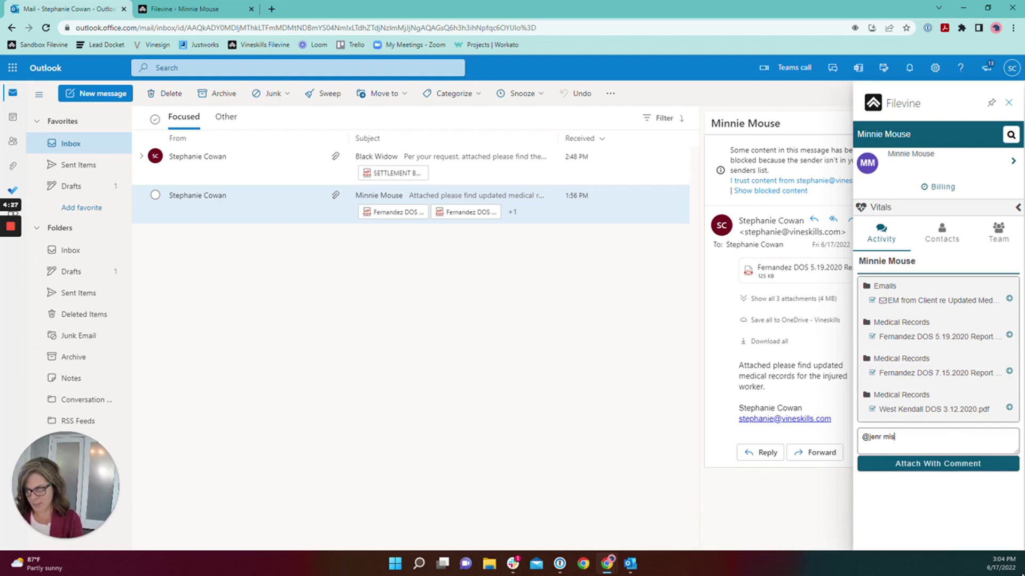
type("sing DOS 1/3/2022")
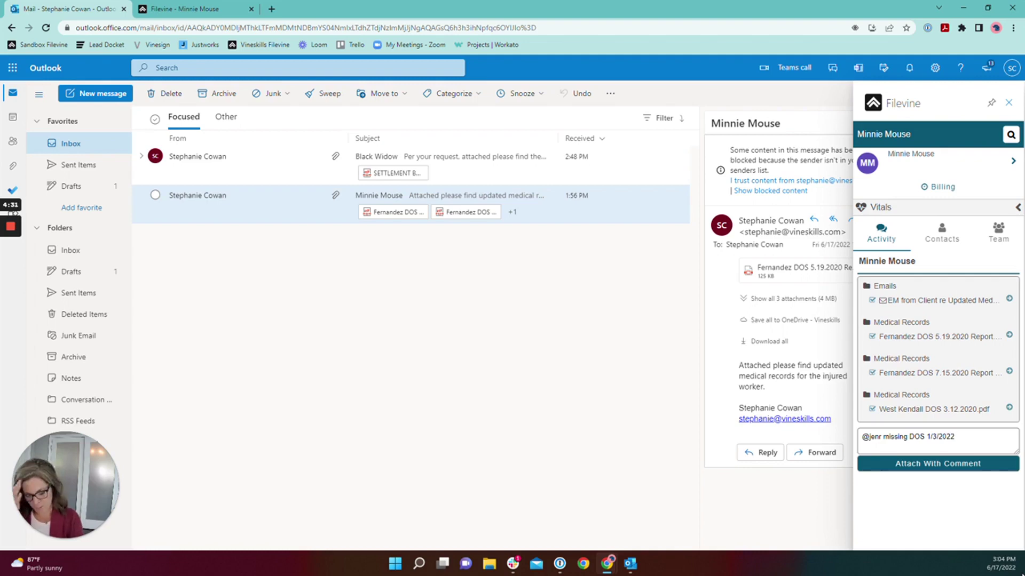
type(" please get.")
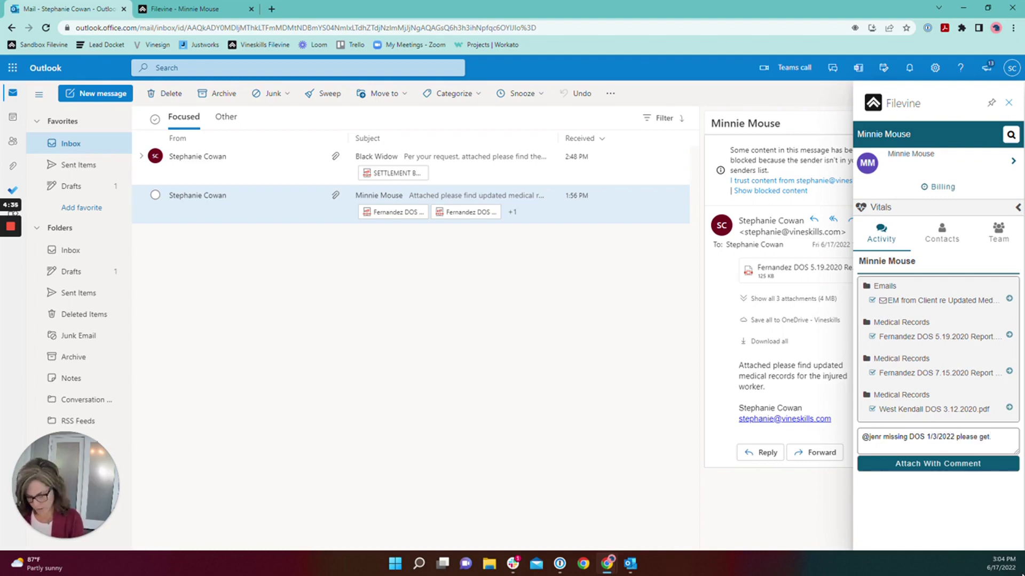
type("  t")
type("j")
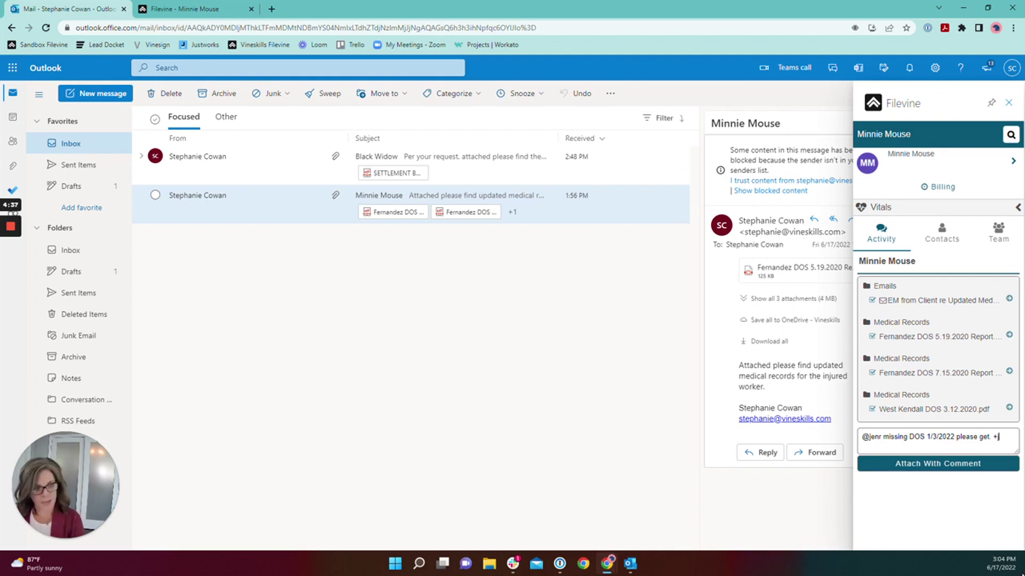
type("@")
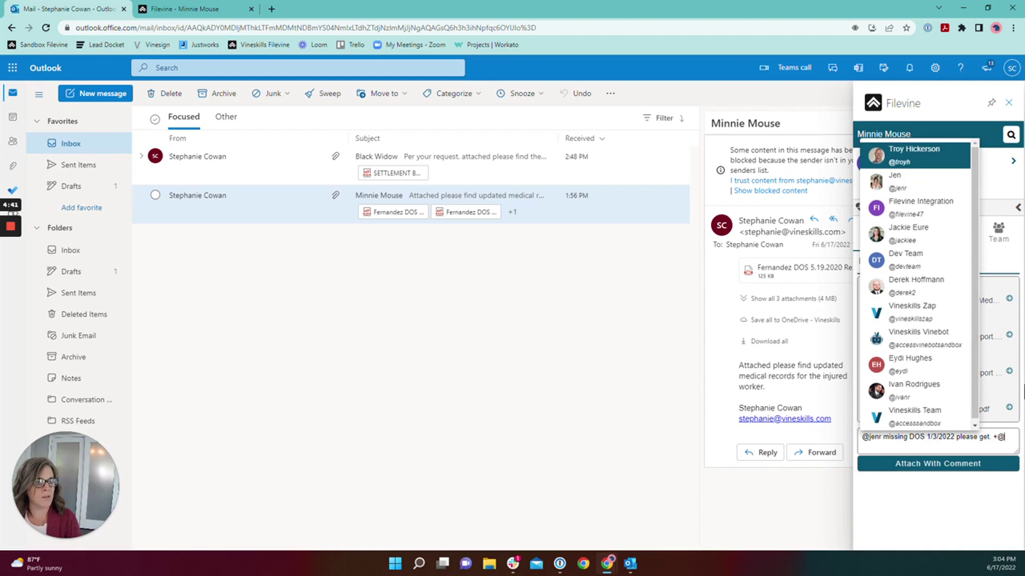
left_click(910, 234)
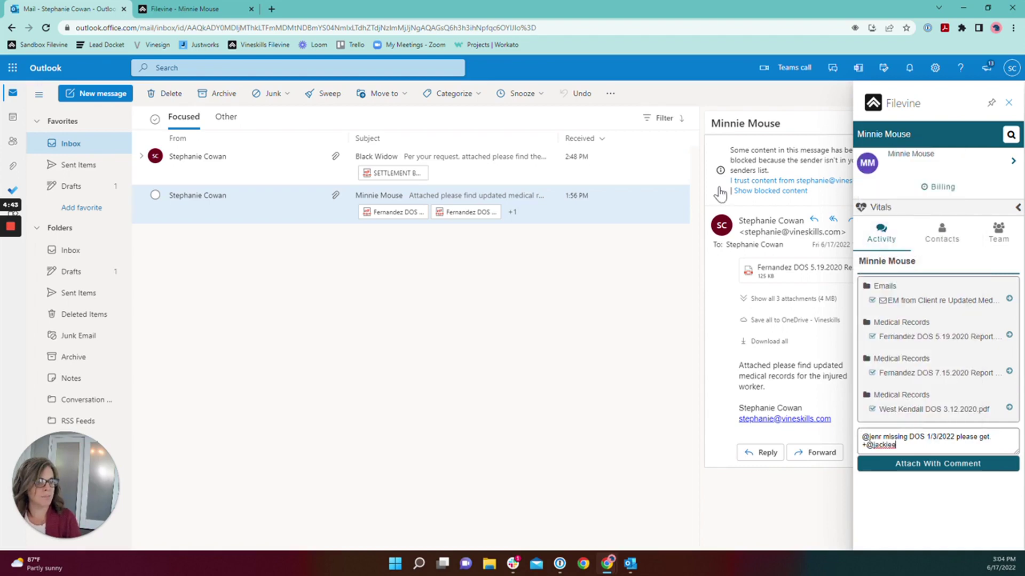
left_click(931, 470)
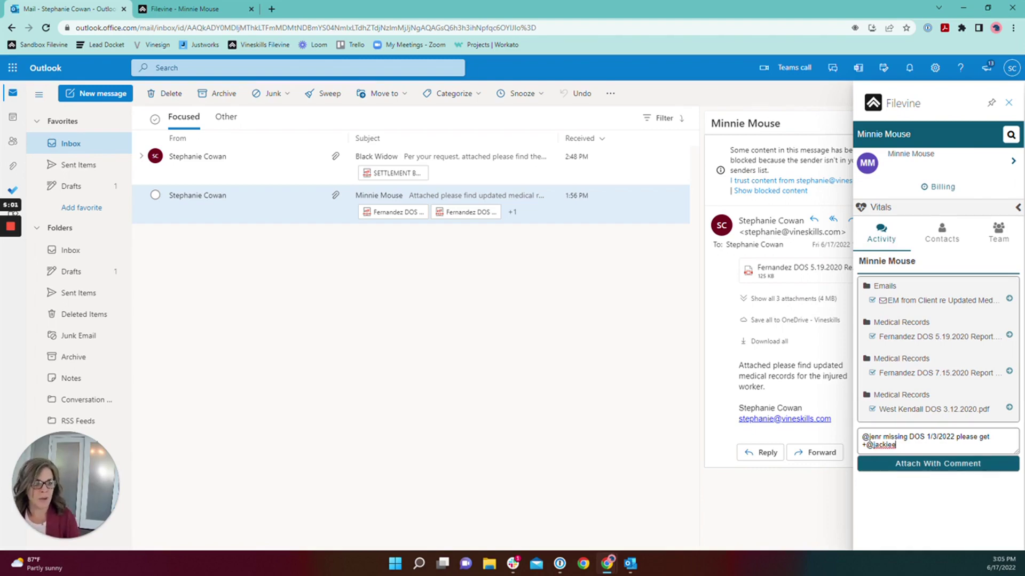
type("by")
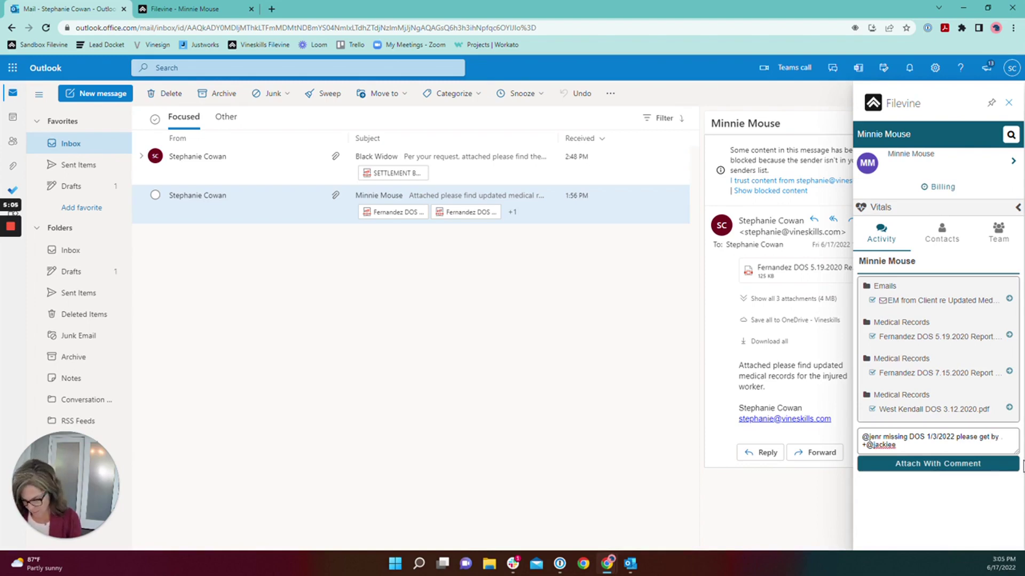
type(" *tu")
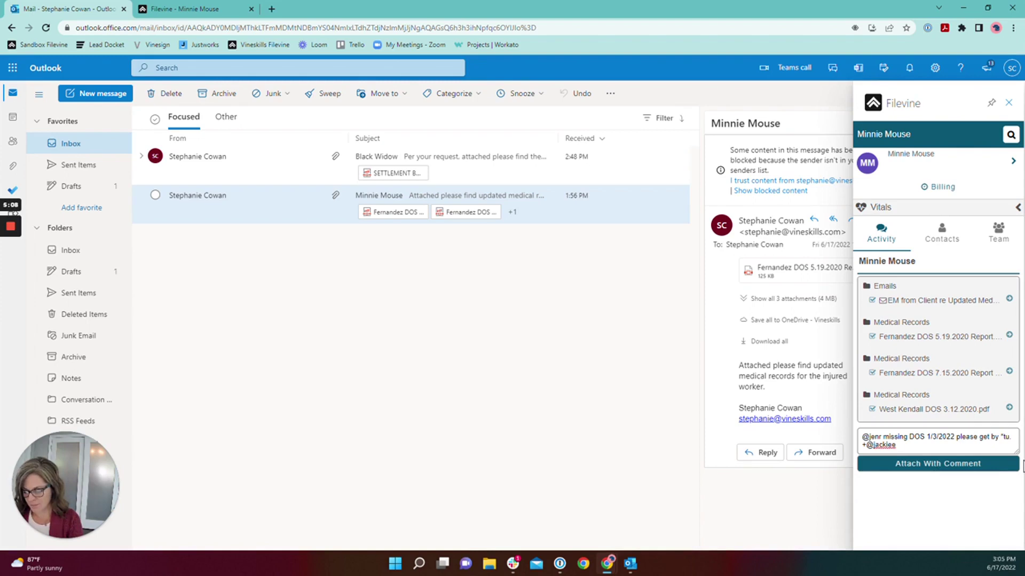
type("esday")
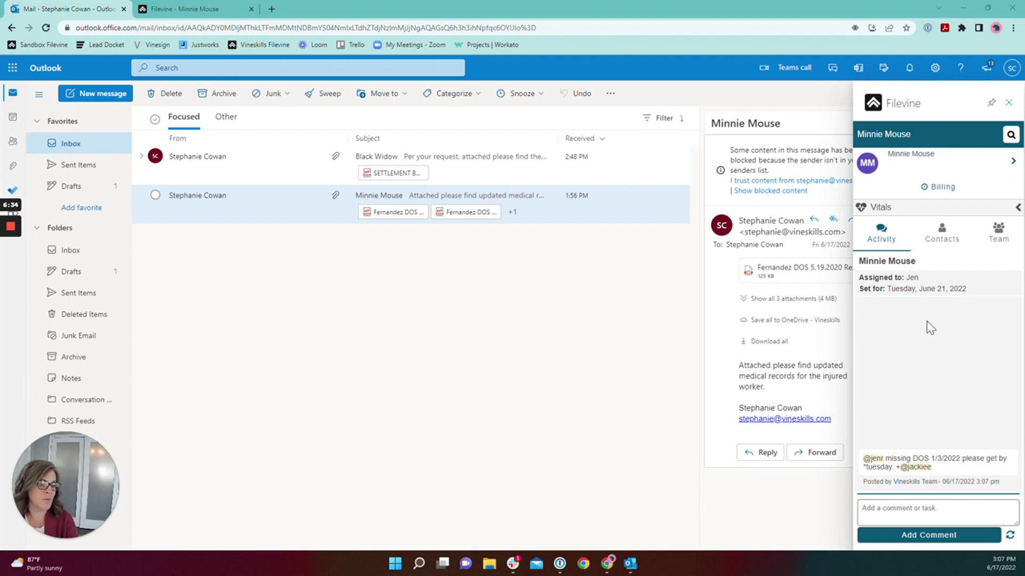
Highlight the task's assignment details, then open Minnie Mouse from the Filevine panel link
mouse_move(858, 277)
left_mouse_down()
mouse_move(920, 280)
mouse_move(857, 289)
left_mouse_up()
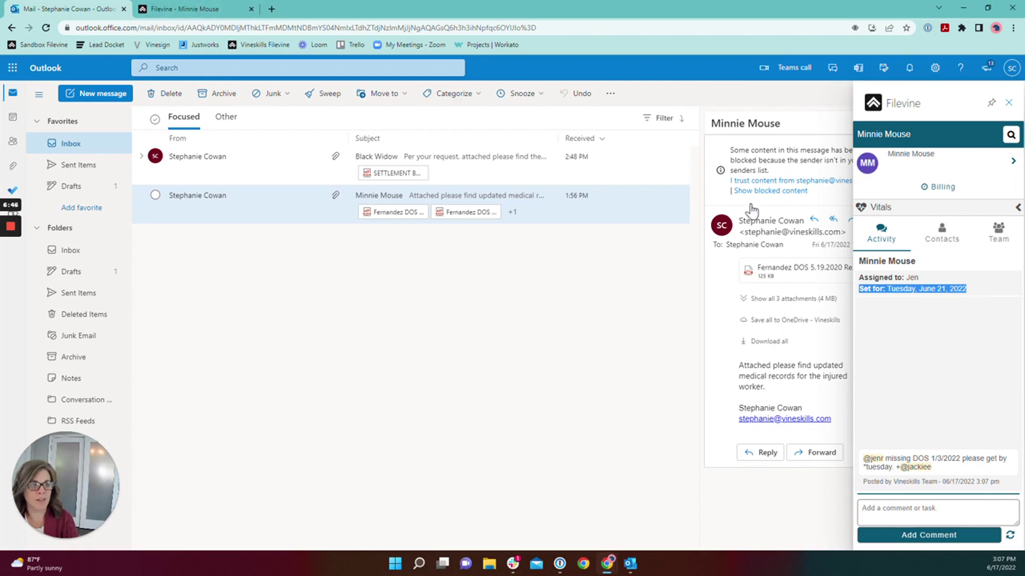
left_click(894, 138)
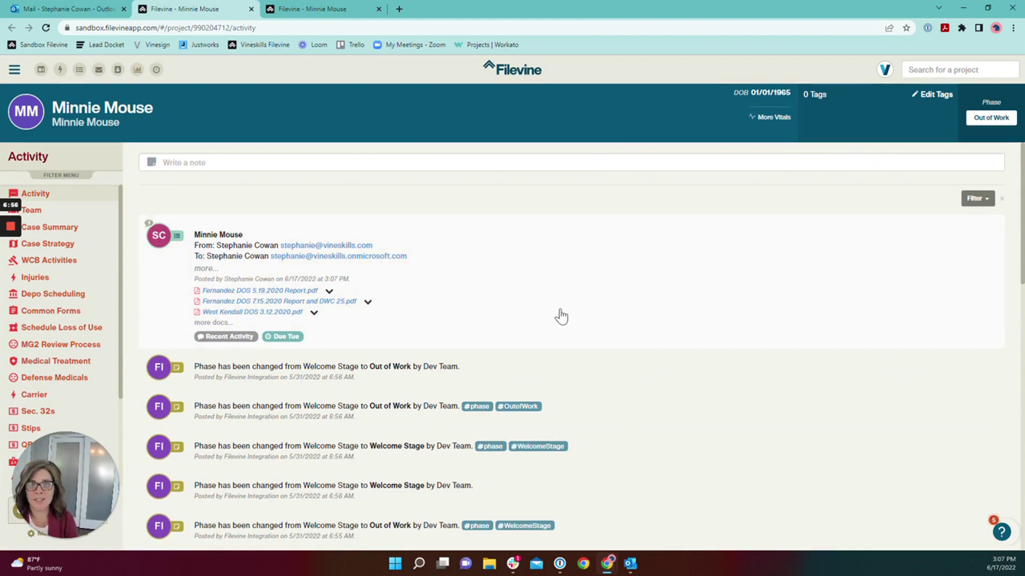
Expand the filed Minnie Mouse email in the Activity feed to show its task details
left_click(556, 247)
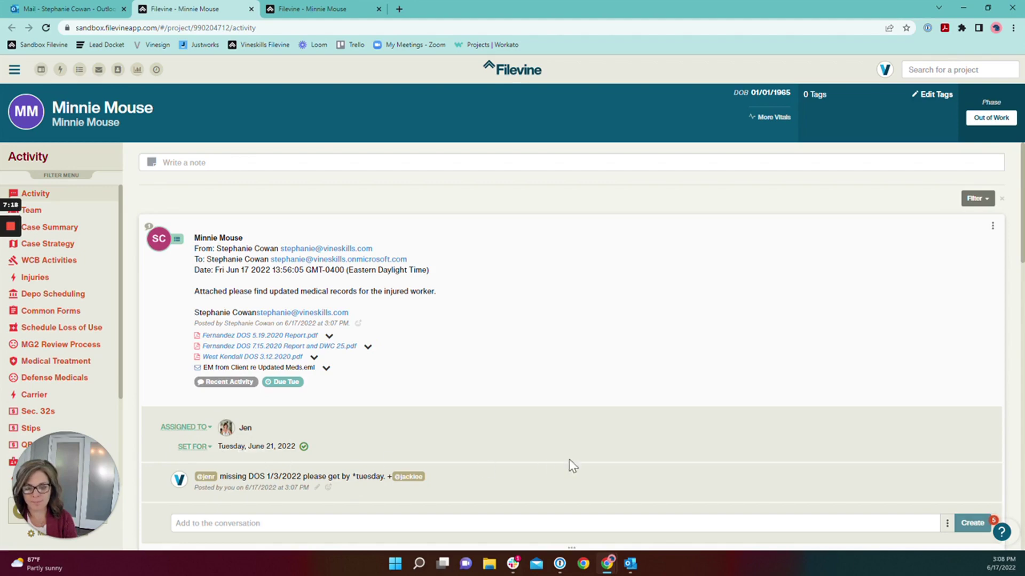
scroll(37, 318, "down", 2)
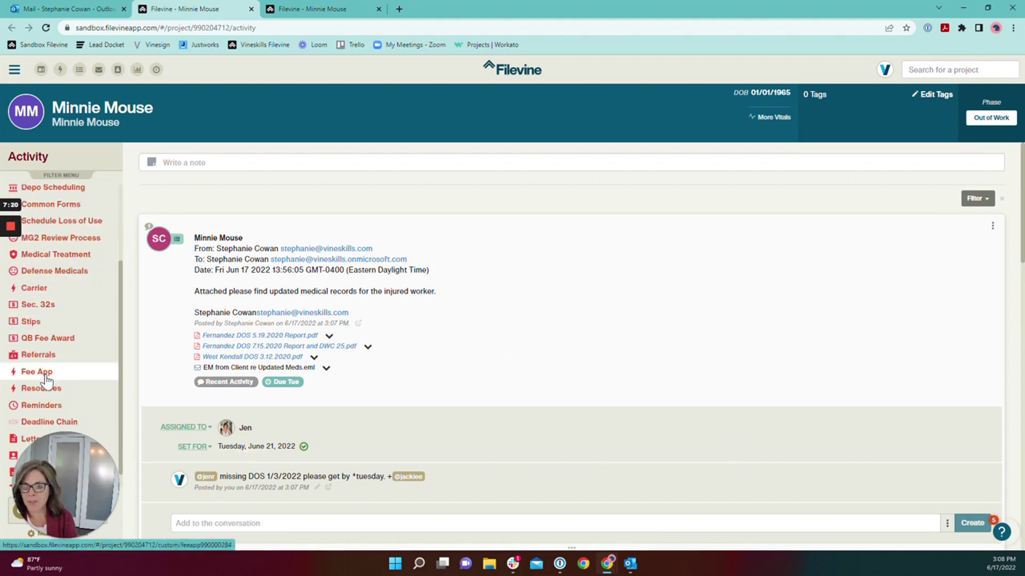
scroll(46, 379, "down", 1)
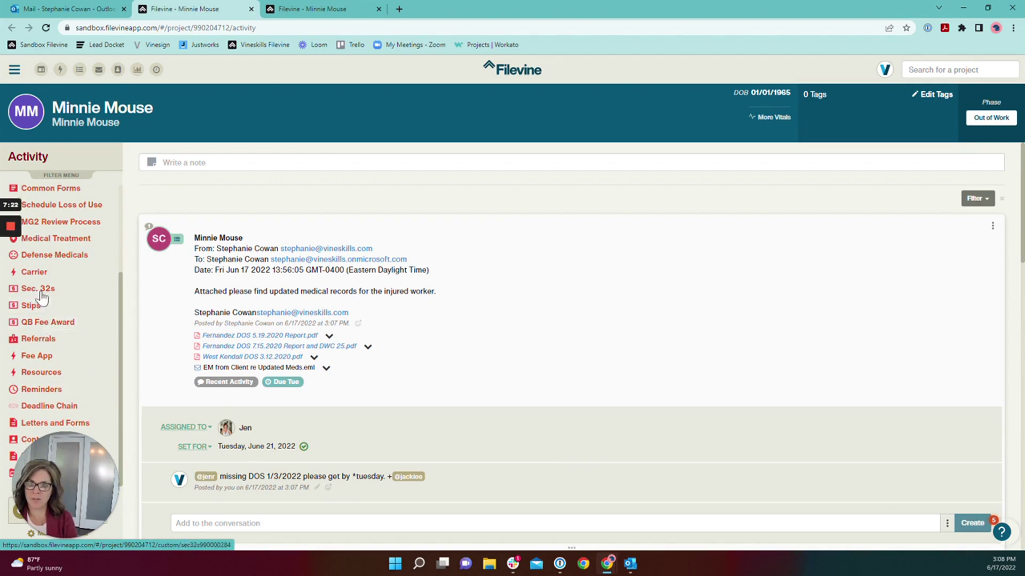
Check Docs: the renamed .eml in Emails, then the three PDFs in Medical Records
left_click(70, 462)
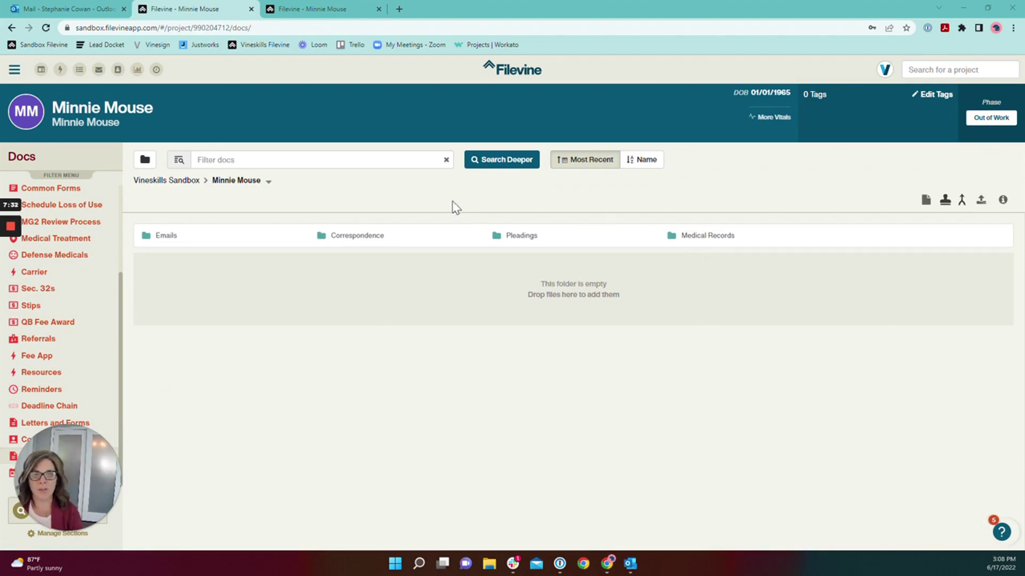
left_click(160, 239)
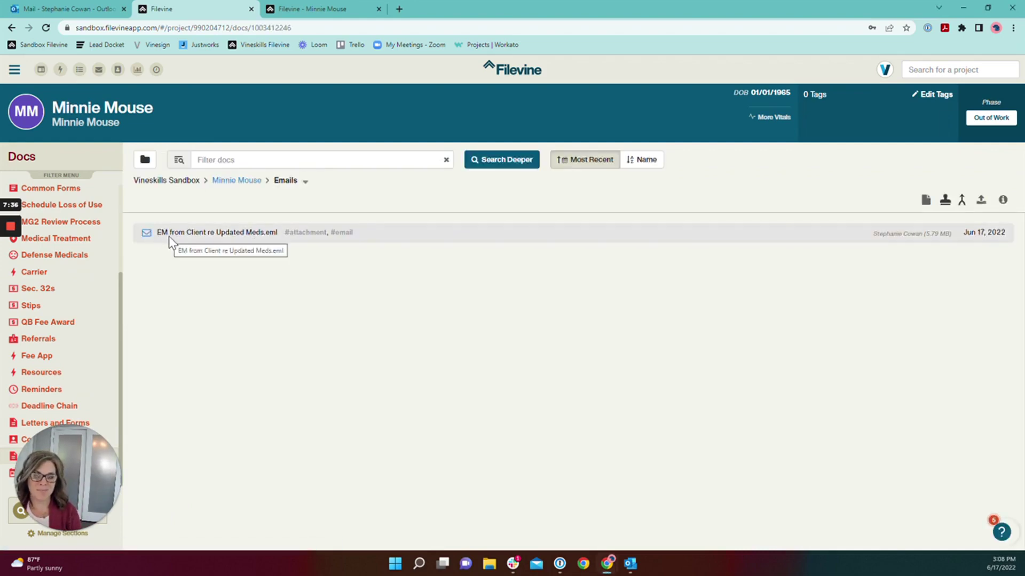
left_click(233, 183)
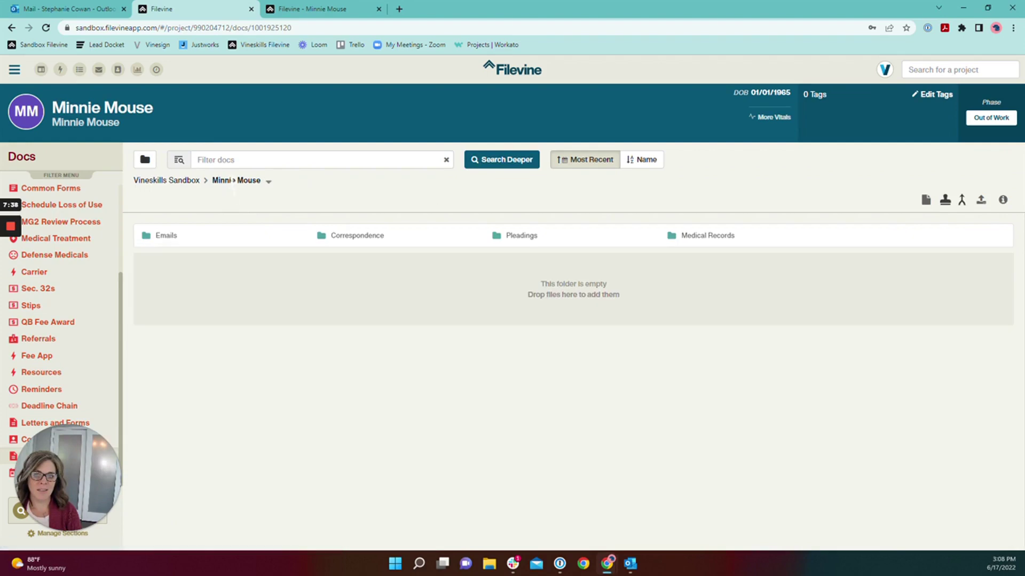
left_click(706, 238)
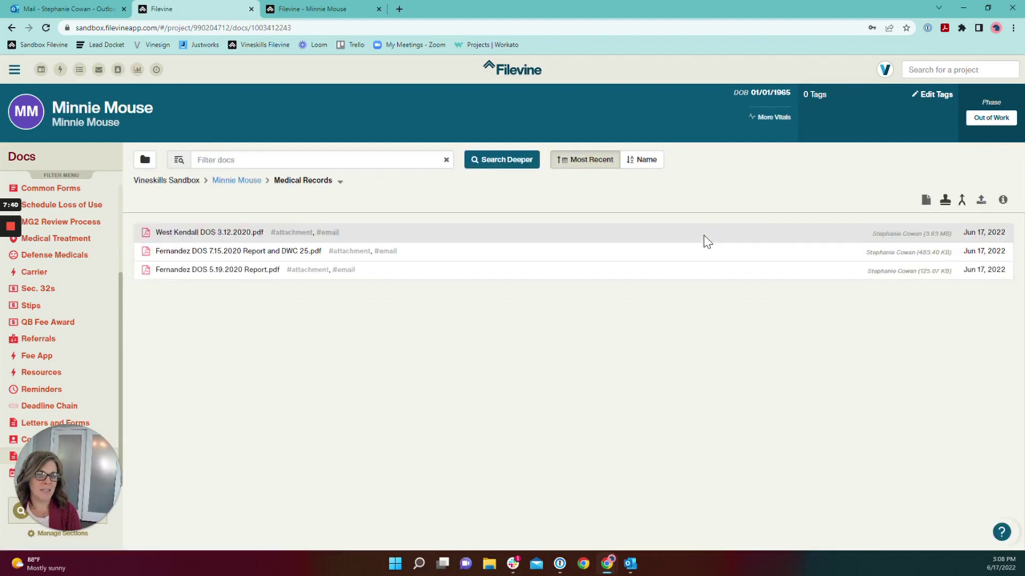